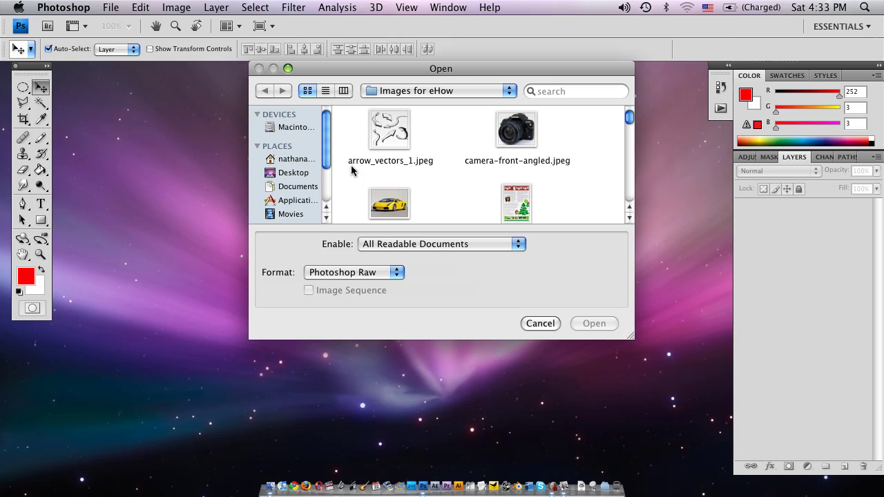
Scroll down the file list and open DSC_0002.JPG, the photo of the man
left_click(629, 218)
left_click(629, 218)
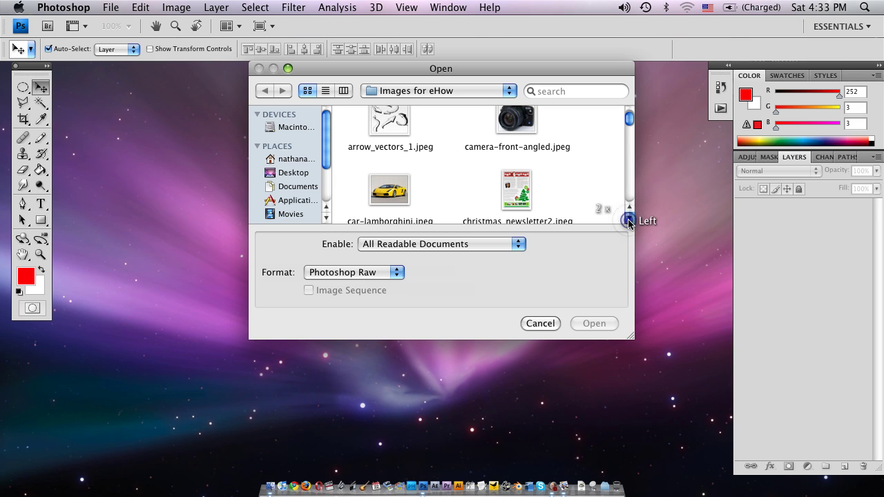
left_click(628, 217)
left_click(629, 218)
left_click(628, 217)
left_click(629, 217)
left_click(629, 217)
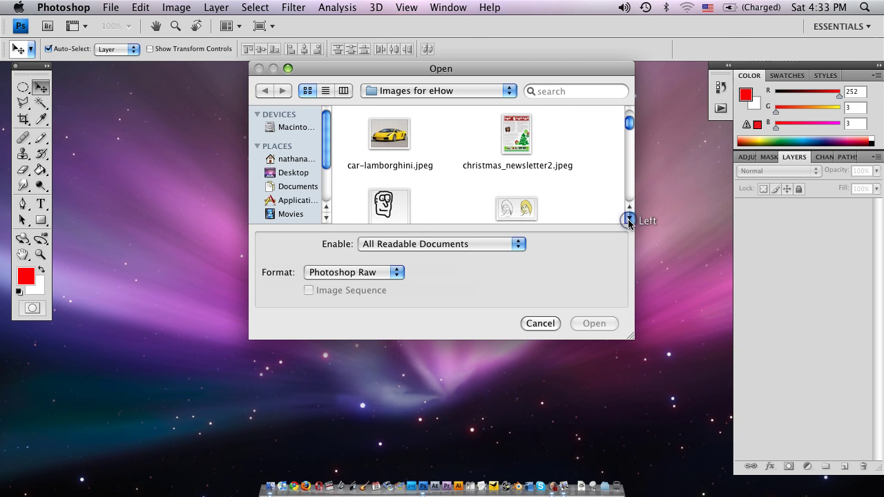
left_click(629, 218)
left_click(629, 217)
left_click(629, 218)
left_click(629, 218)
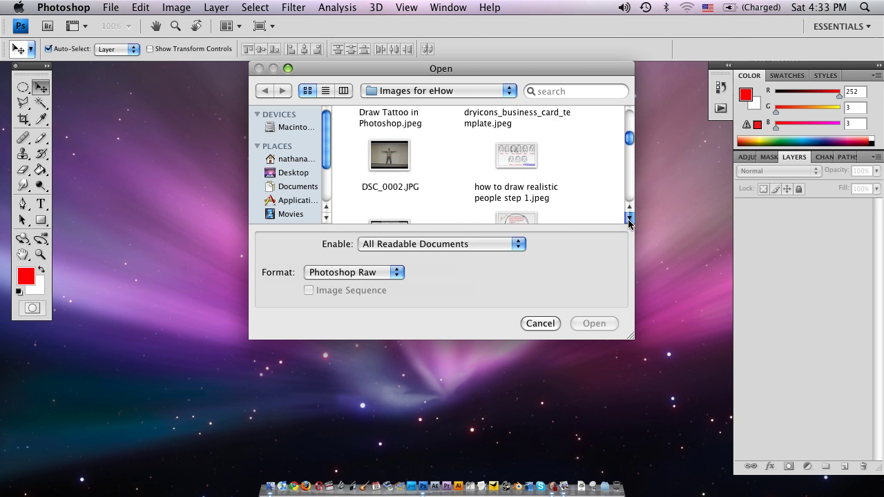
left_click(629, 219)
left_click(391, 145)
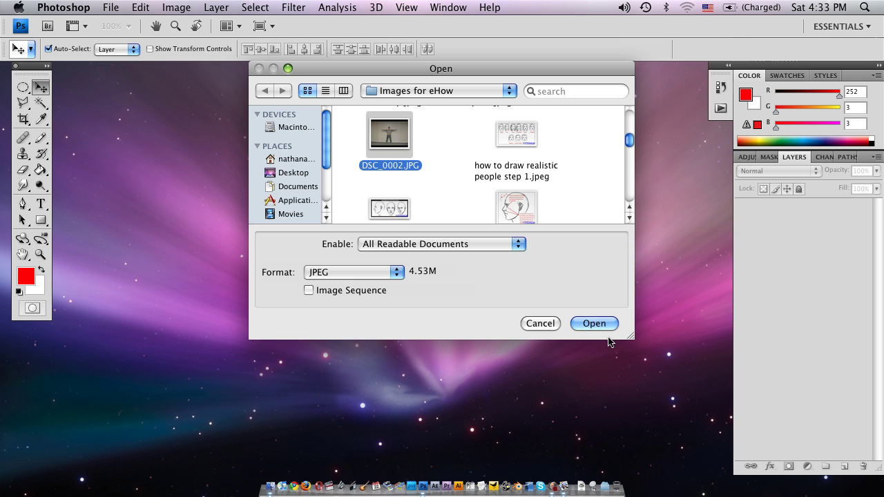
left_click(605, 326)
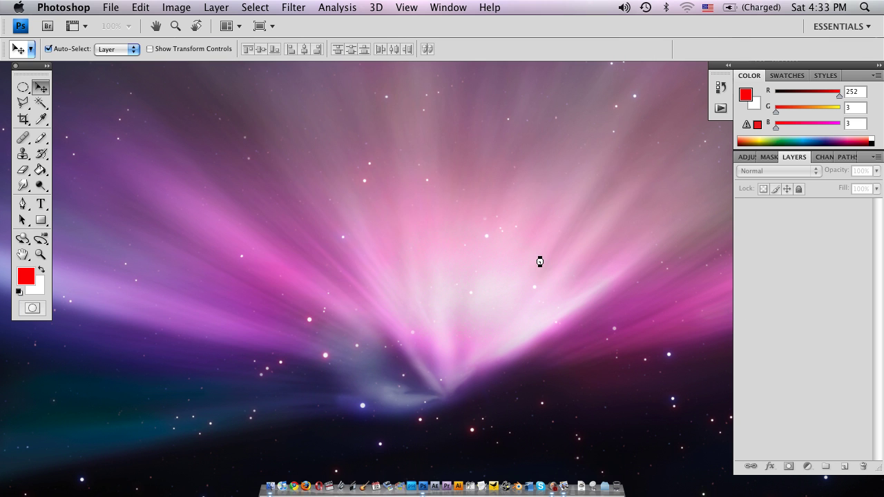
Trace a Magnetic Lasso outline around the striped sweater, including the left sleeve and armpit
key("c")
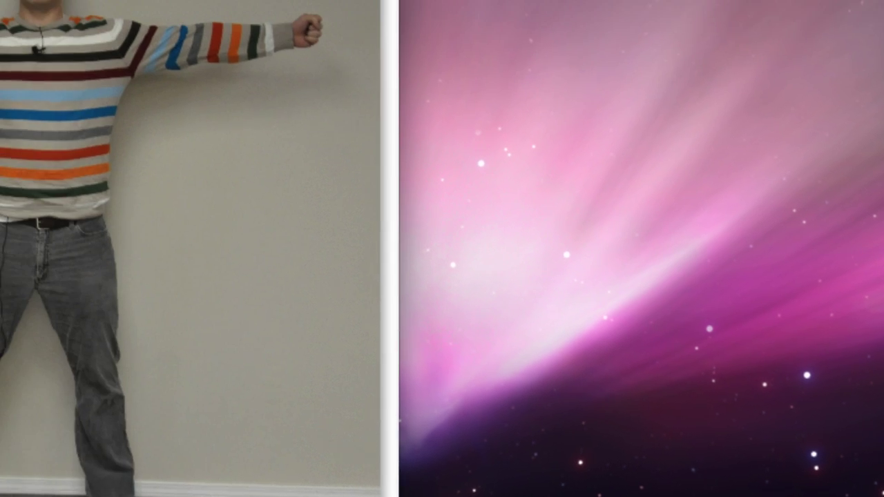
left_click(156, 130)
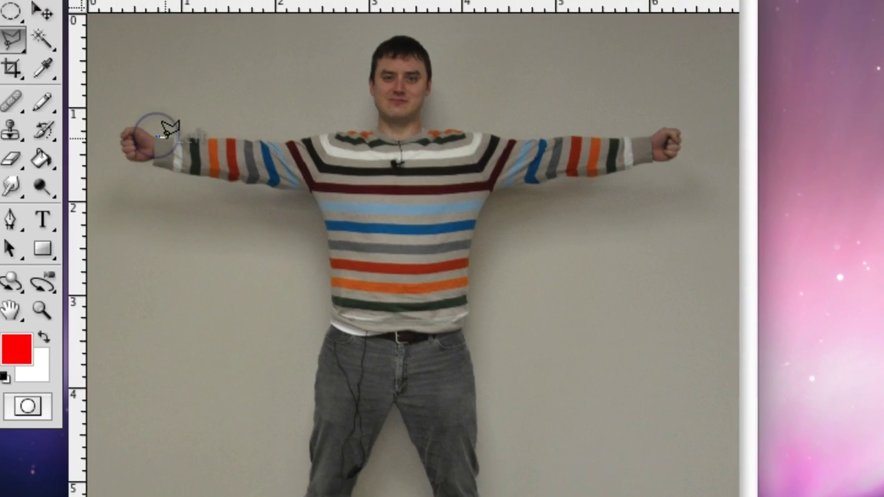
mouse_move(209, 146)
left_mouse_down()
mouse_move(283, 152)
mouse_move(292, 142)
mouse_move(313, 153)
mouse_move(382, 137)
mouse_move(436, 146)
mouse_move(451, 135)
mouse_move(563, 150)
mouse_move(623, 144)
left_mouse_up()
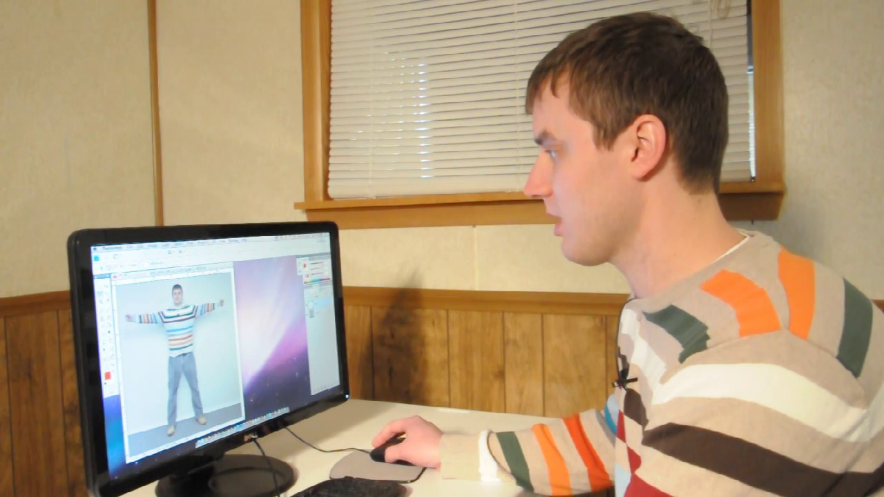
left_click(352, 235)
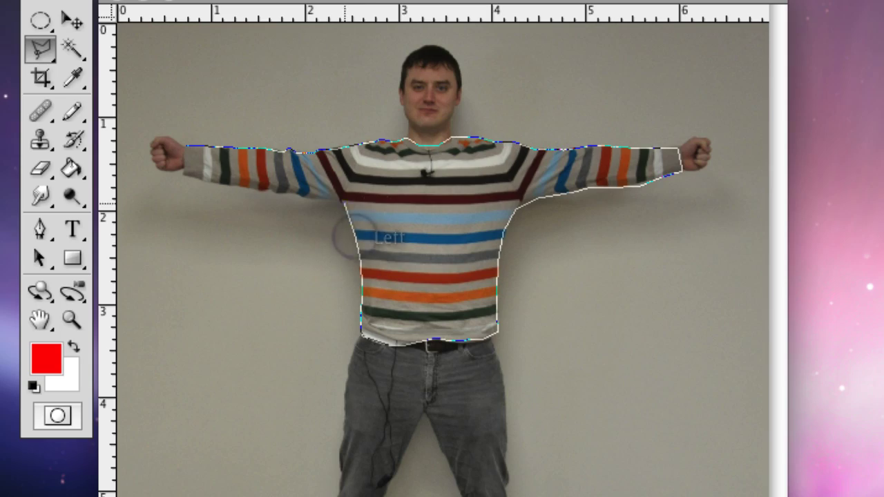
left_click(332, 200)
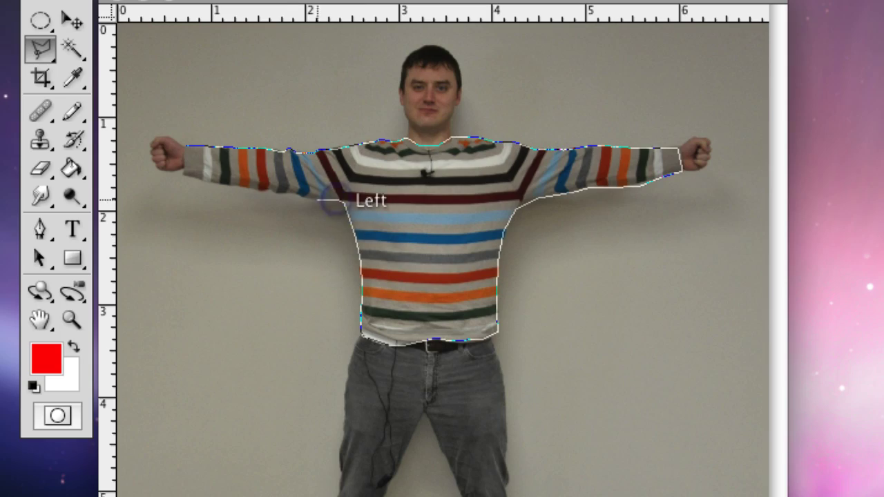
left_click(291, 205)
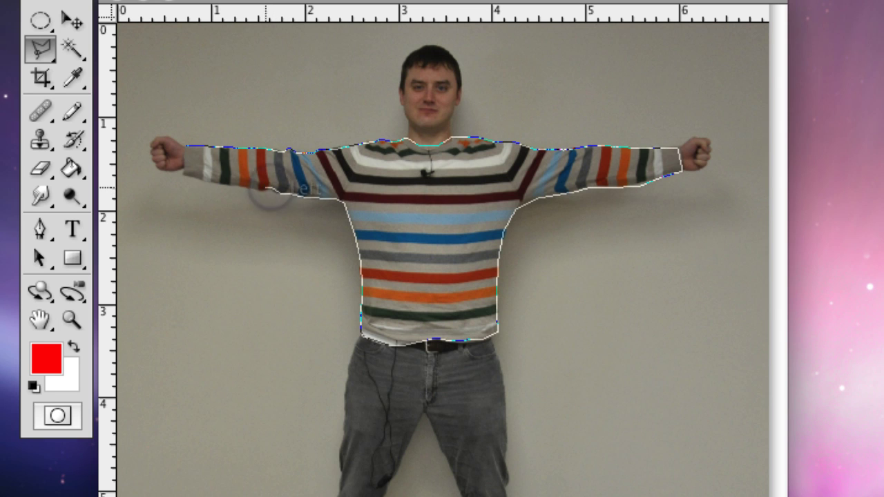
left_click(256, 191)
left_click(211, 184)
left_click(191, 182)
left_click(183, 176)
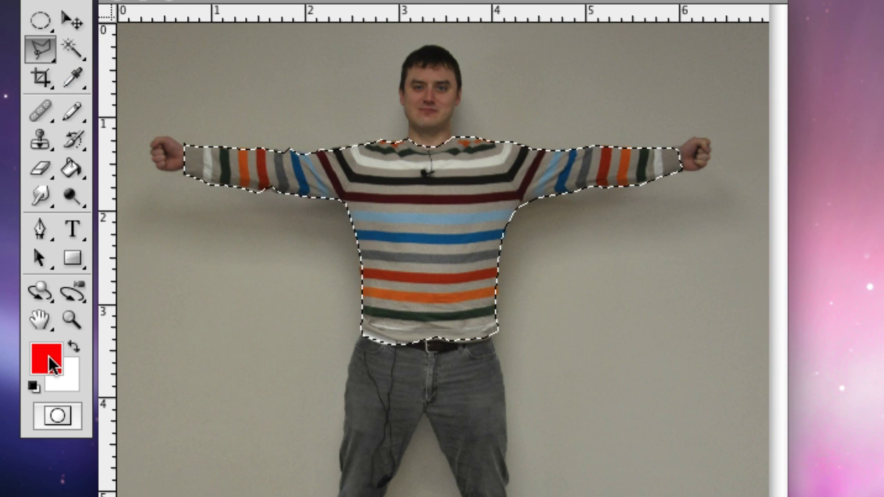
Set the foreground colour to green and Paint Bucket-fill the sweater selection
left_click(50, 361)
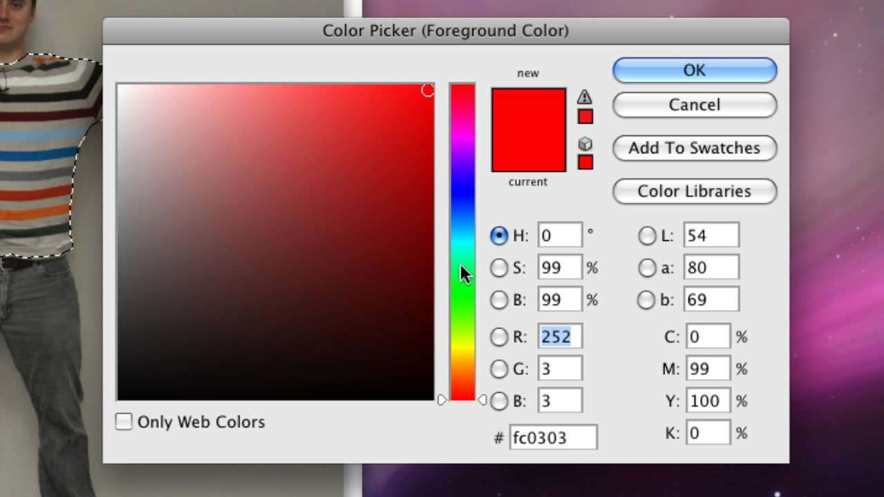
left_click(461, 267)
left_click(665, 73)
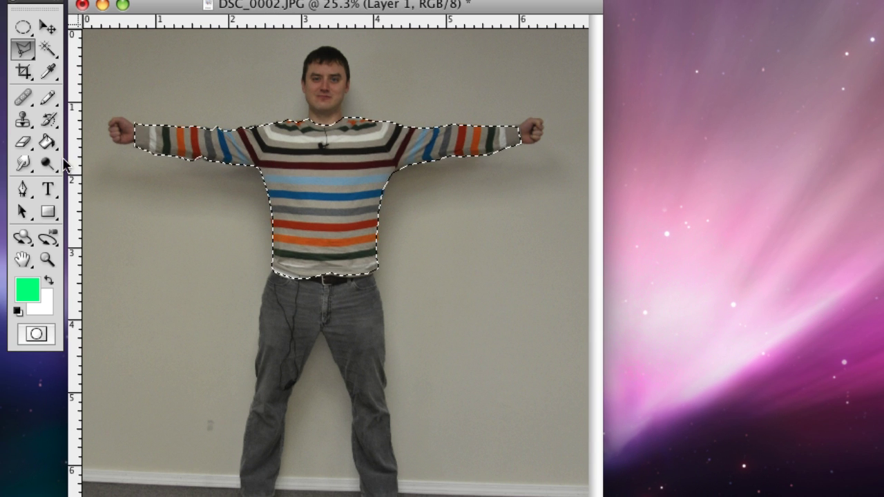
left_click(51, 144)
left_click(306, 187)
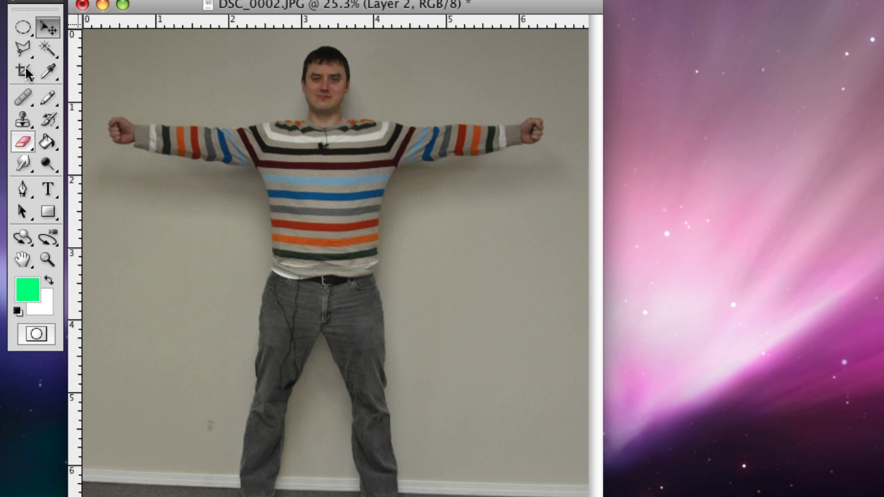
Lasso a freehand selection around both legs of the jeans
left_click(24, 48)
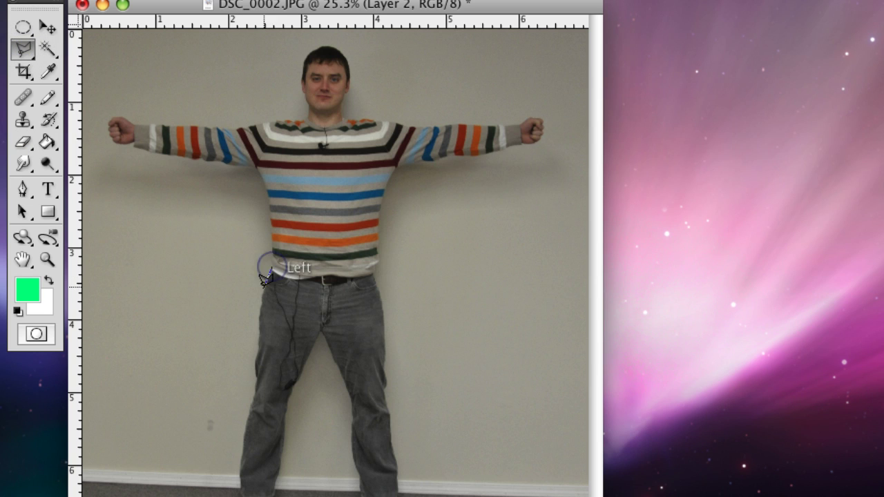
left_click_drag(263, 301, 259, 337)
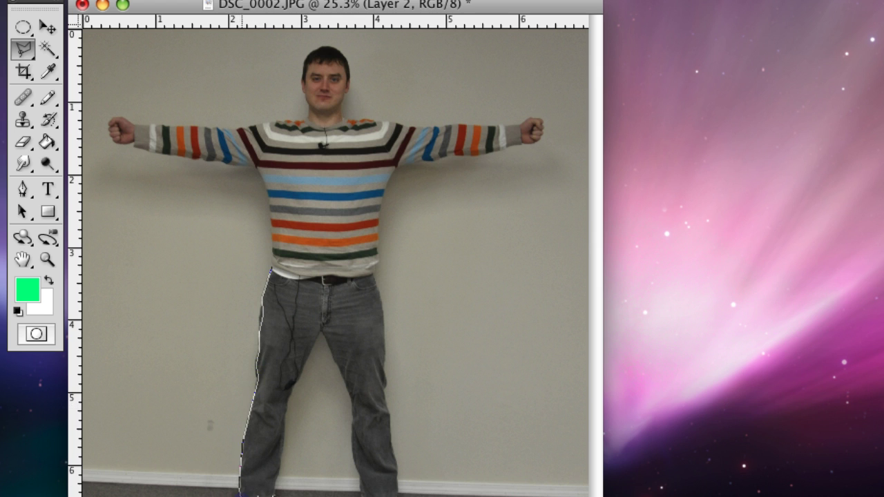
left_click_drag(275, 482, 283, 419)
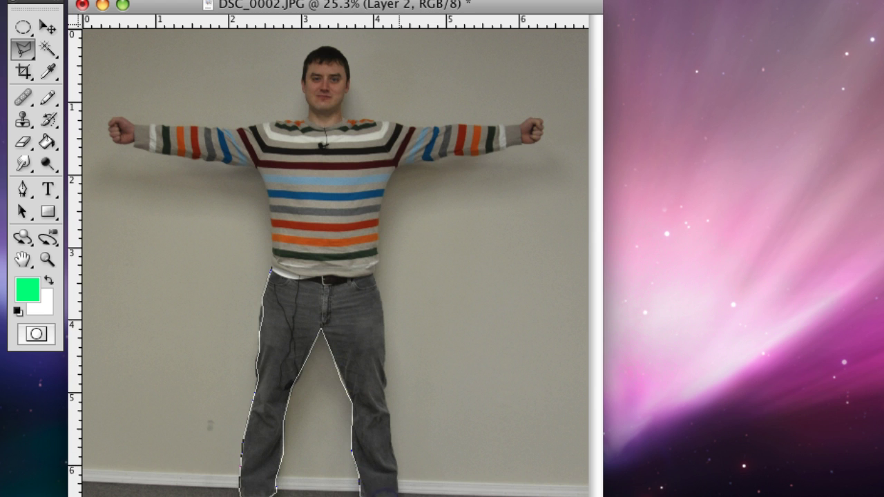
mouse_move(397, 477)
left_mouse_down()
mouse_move(387, 433)
mouse_move(395, 359)
mouse_move(375, 281)
left_mouse_up()
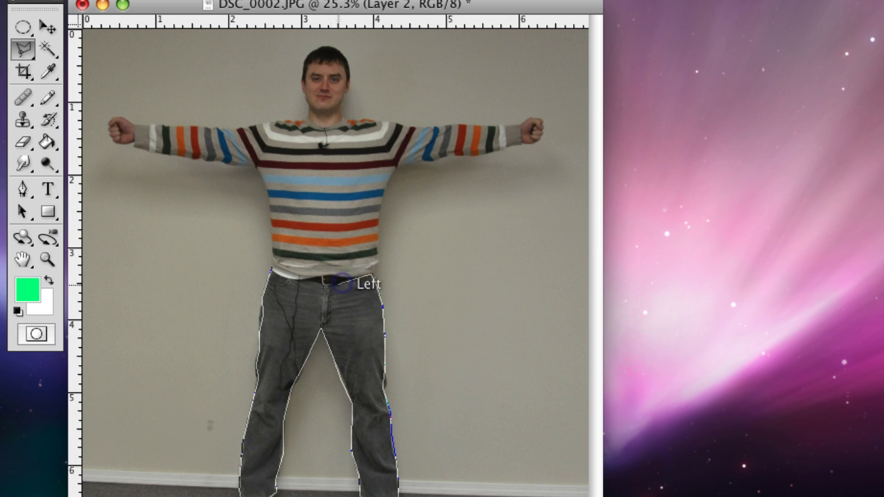
left_click_drag(241, 483, 241, 487)
Make the foreground colour the grey sampled from the jeans (88/88/88), ready for filling
left_click(28, 288)
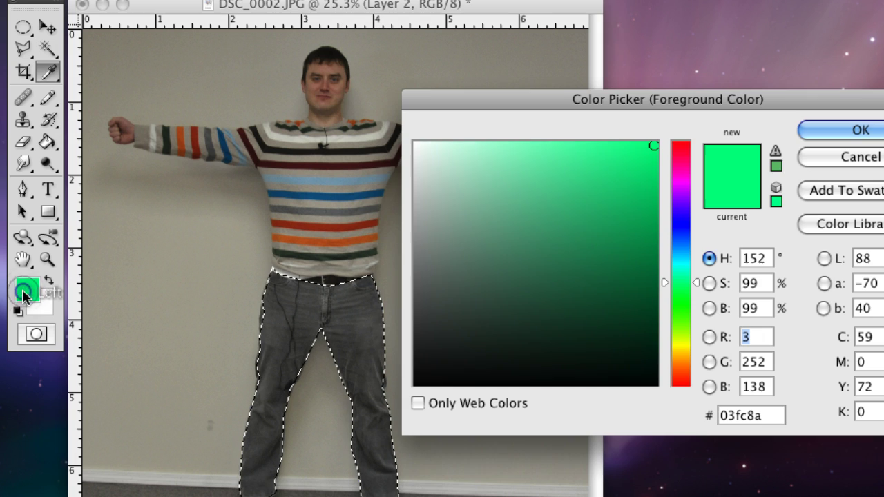
left_click(422, 332)
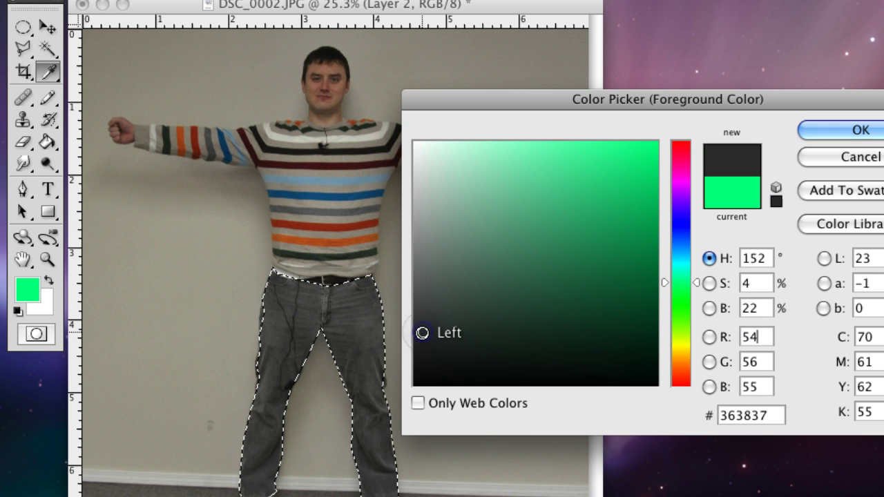
left_click(379, 312)
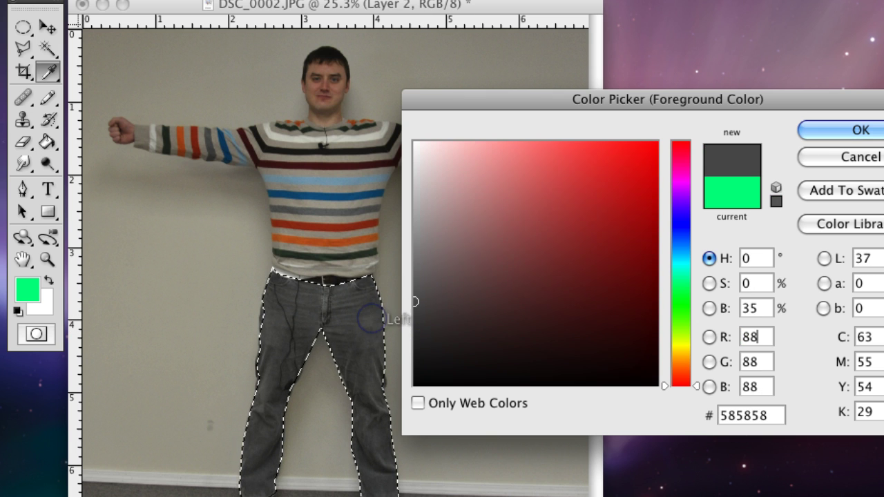
key("Return")
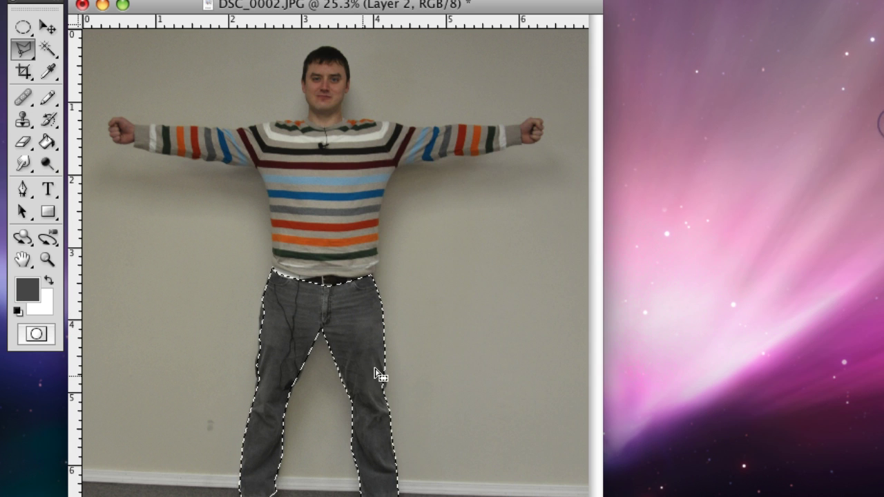
left_click(45, 141)
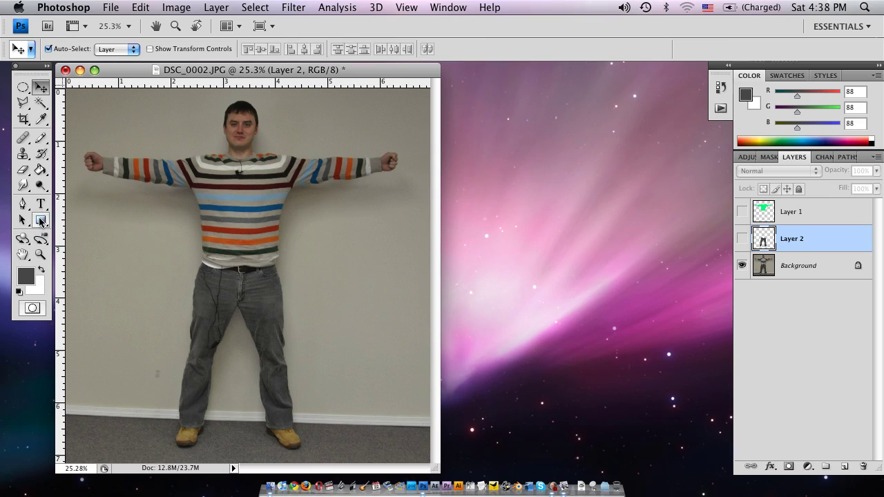
Zoom in closely on the left boot and switch to the Lasso tool
left_click(40, 256)
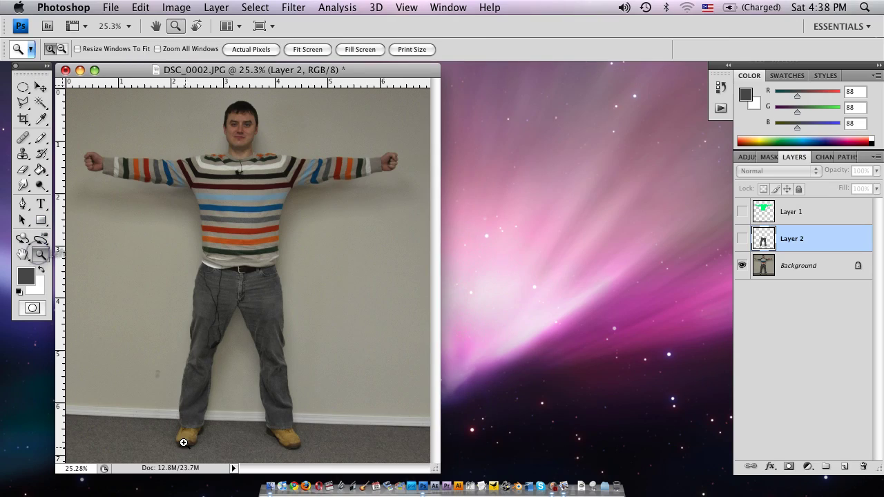
left_click_drag(262, 468, 267, 470)
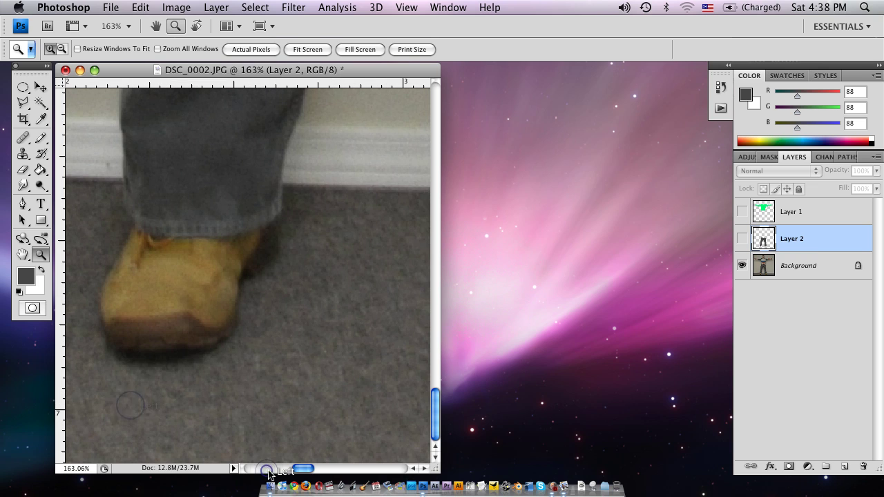
left_click(23, 105)
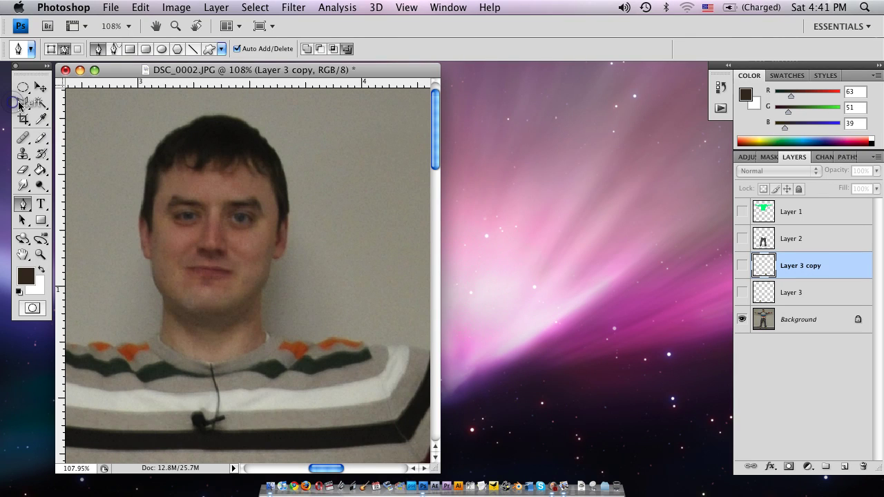
Outline the hair and its jagged fringe with the Polygonal Lasso
left_click(21, 103)
left_click(149, 158)
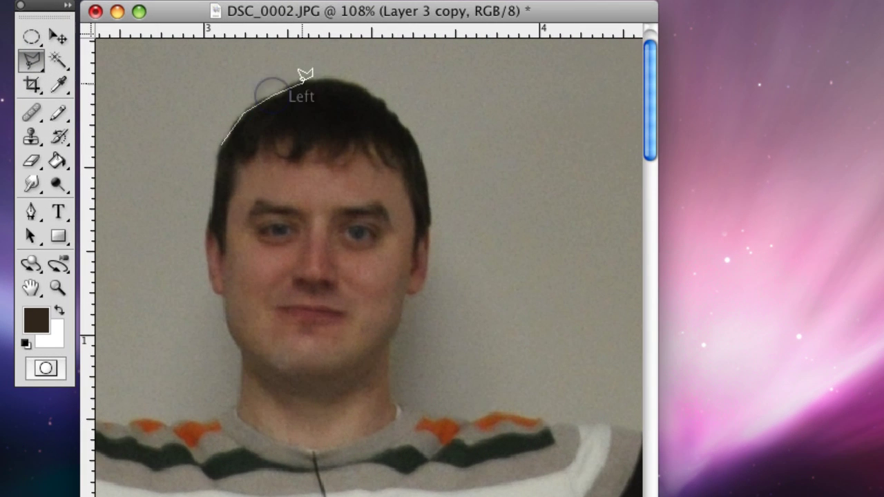
mouse_move(304, 75)
left_mouse_down()
mouse_move(352, 80)
mouse_move(383, 93)
mouse_move(413, 133)
mouse_move(430, 235)
left_mouse_up()
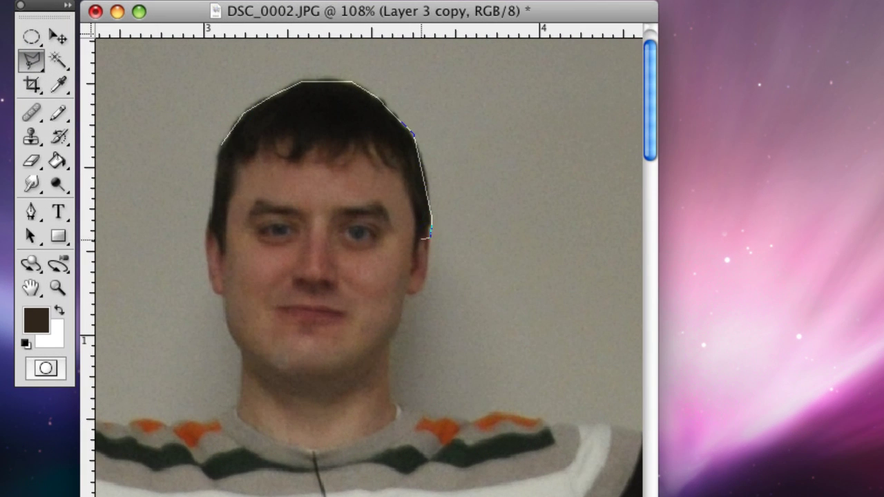
mouse_move(412, 266)
left_mouse_down()
mouse_move(409, 207)
mouse_move(388, 152)
mouse_move(376, 167)
mouse_move(362, 137)
mouse_move(361, 170)
mouse_move(351, 160)
mouse_move(333, 178)
mouse_move(346, 134)
mouse_move(310, 160)
mouse_move(315, 144)
mouse_move(293, 165)
left_mouse_up()
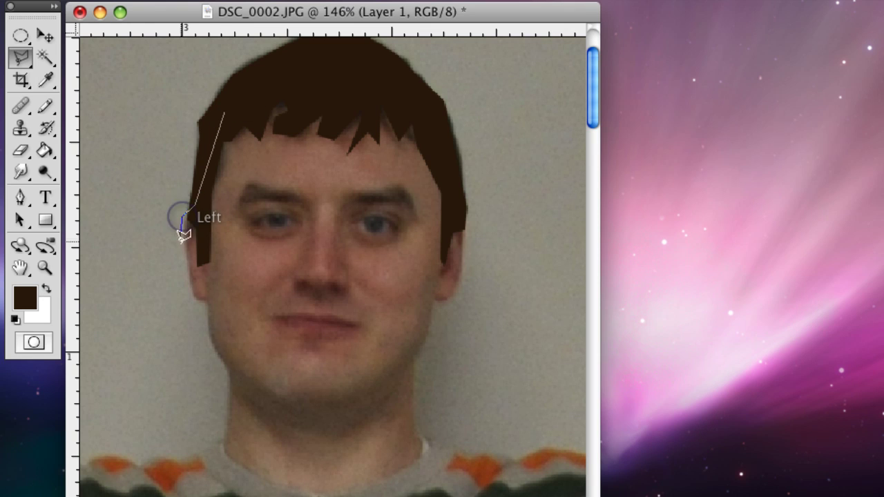
Outline the face from jawline to right ear into a selection, then hide Layer 6
left_click(231, 394)
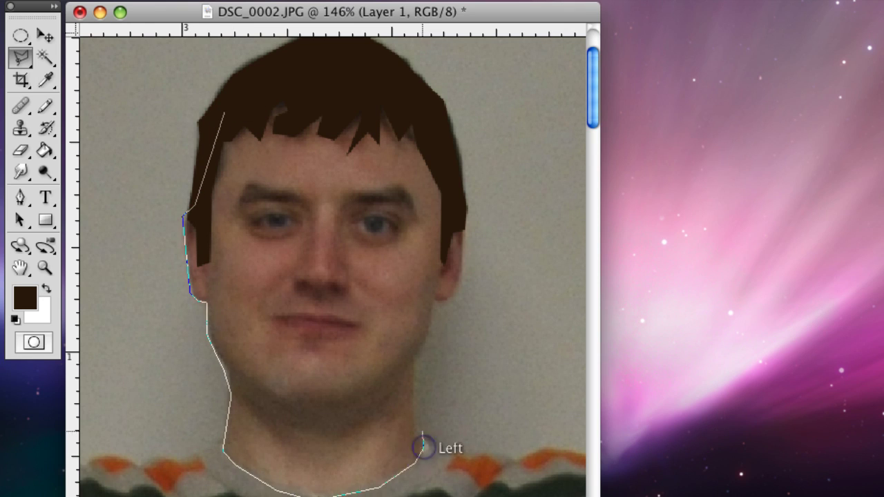
left_click(464, 230)
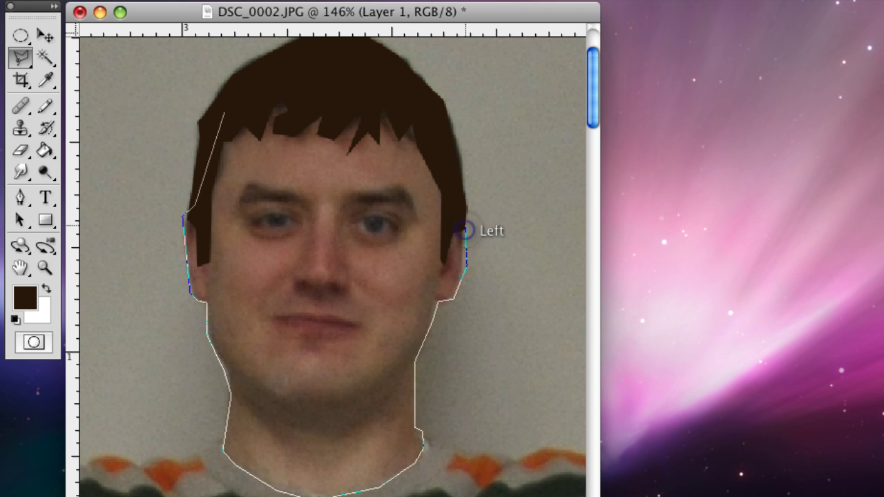
left_click(226, 116)
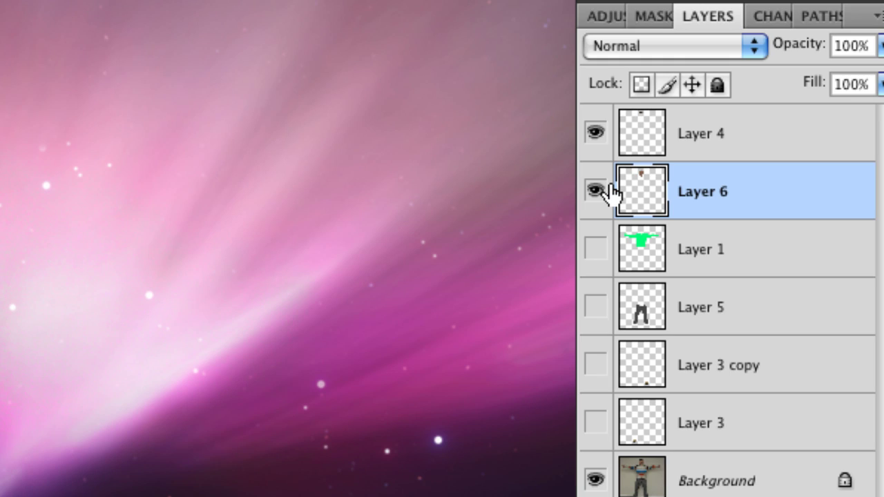
left_click(595, 191)
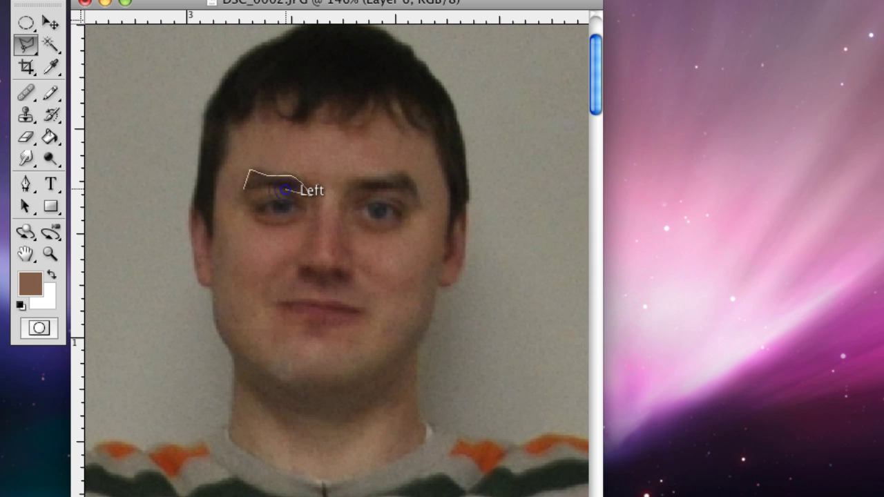
Close the left eyebrow's polygonal outline into a selection
double_click(254, 189)
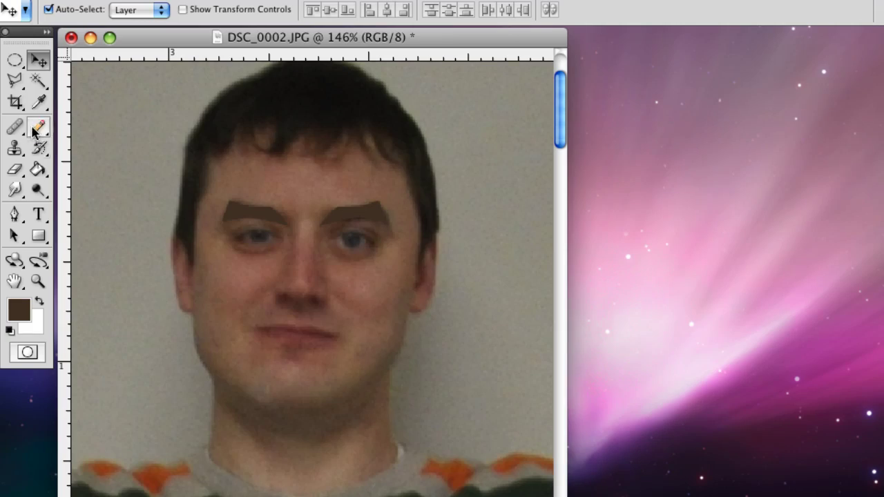
Choose the Ellipse Tool for drawing ellipses over the eyes
left_click(33, 239)
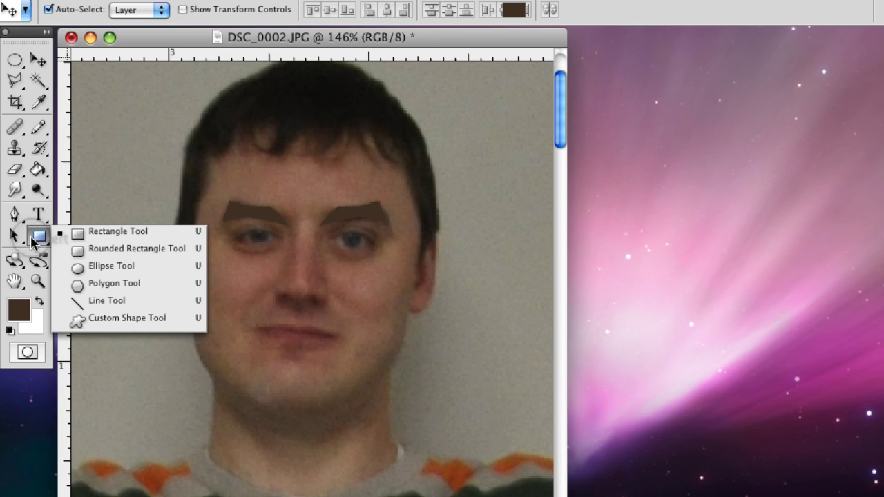
left_click(86, 266)
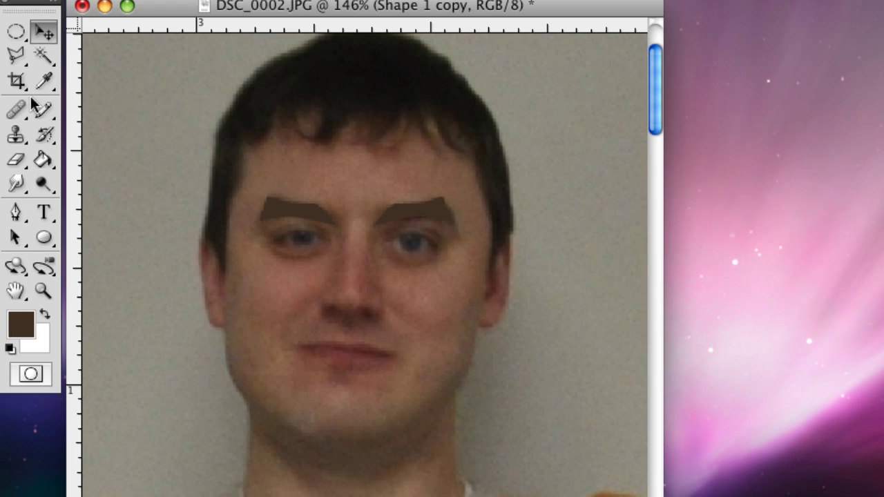
left_click(43, 236)
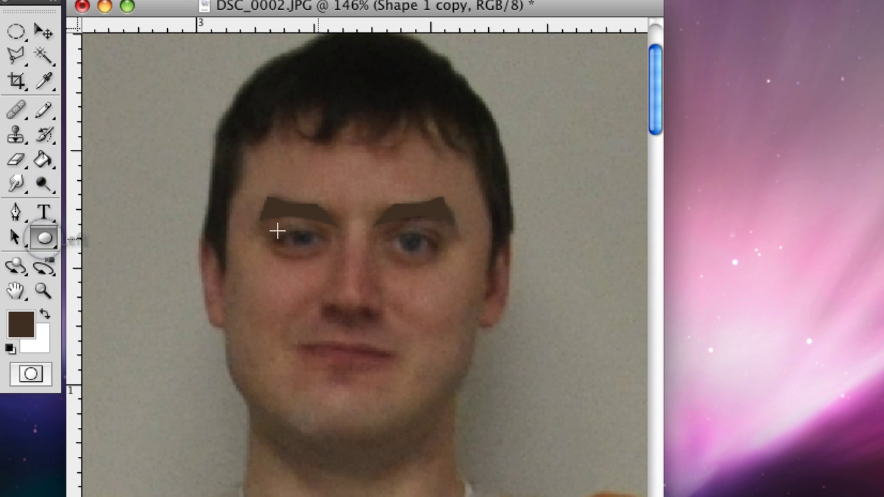